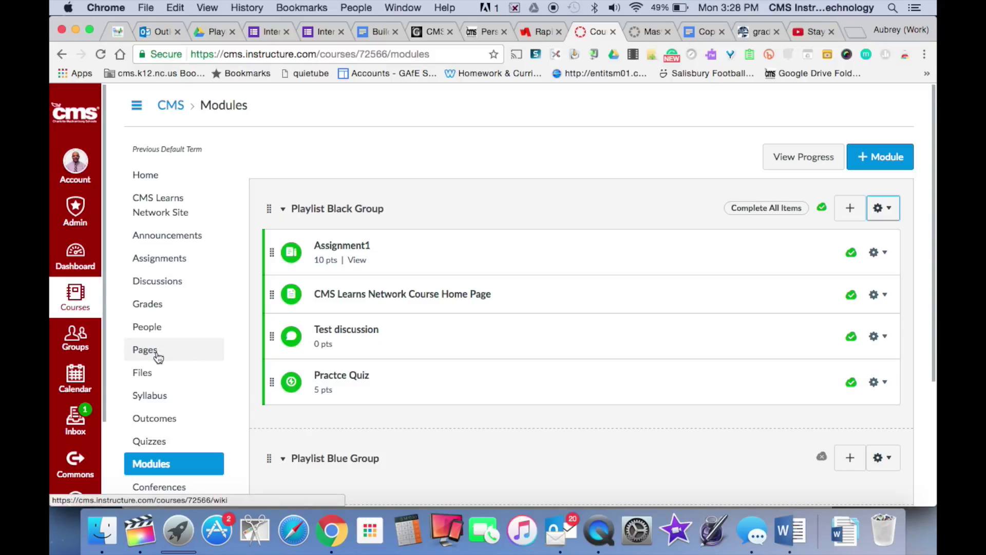
# - Verify in course Settings that the Mastery Paths feature option is enabled, then return to Modules
pyautogui.scroll(-5, 155, 354)
pyautogui.scroll(-2, 158, 357)
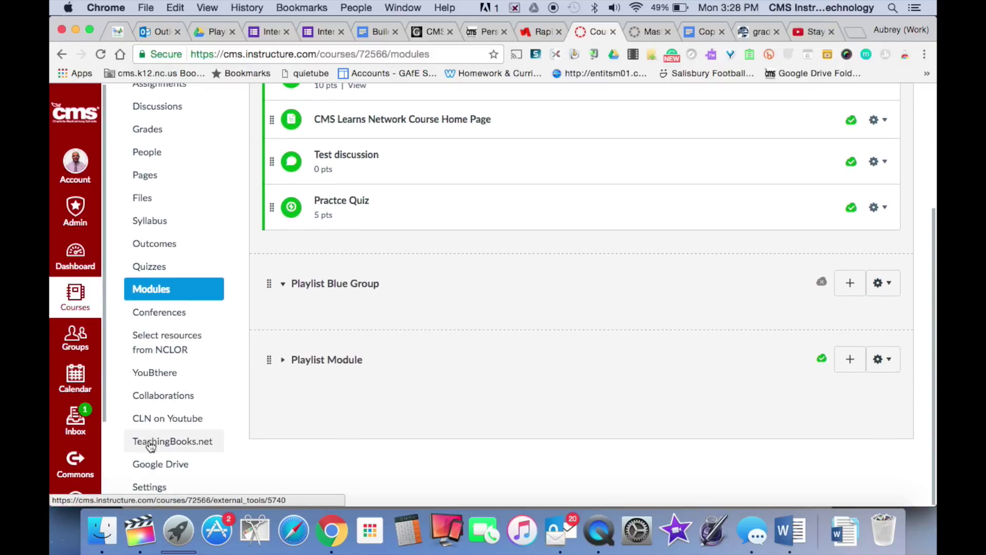
pyautogui.click(140, 486)
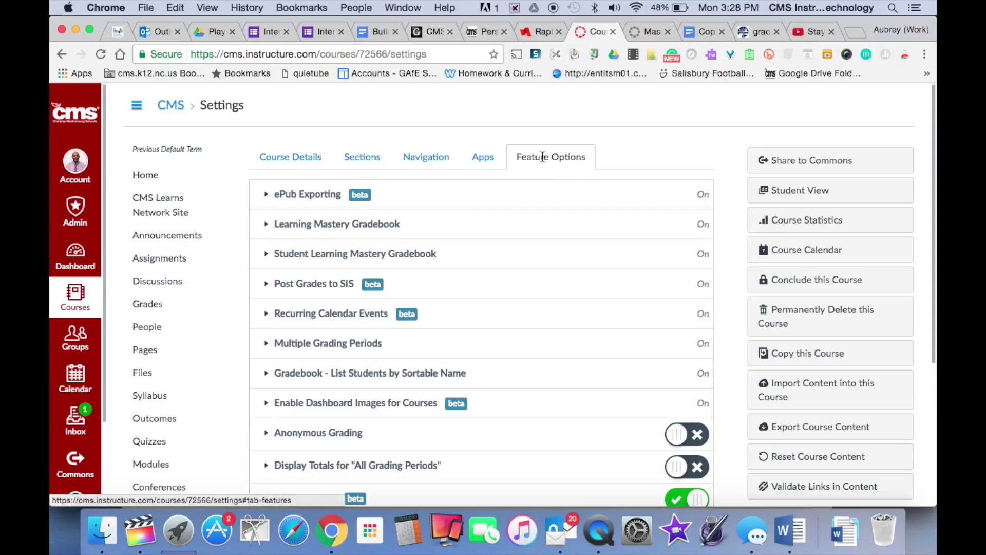
pyautogui.scroll(-6, 509, 276)
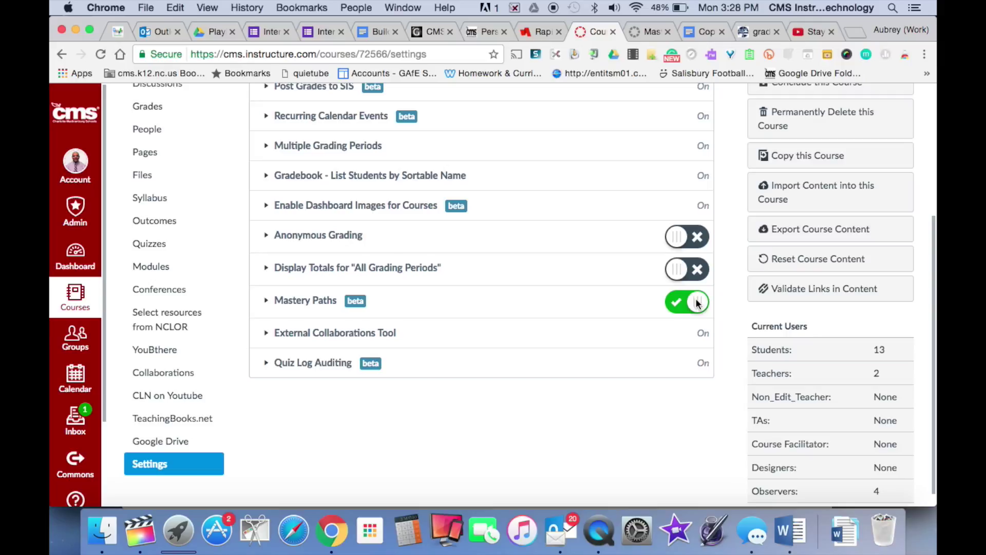
pyautogui.click(145, 268)
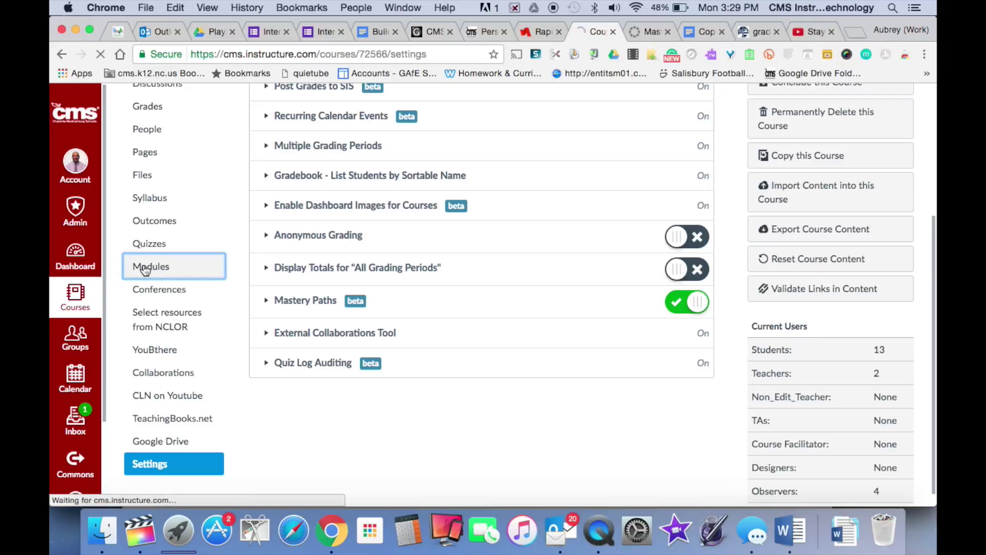
# - Scroll to Playlist Module and open the gear menu beside My Sports Quiz
pyautogui.scroll(-3, 491, 337)
pyautogui.scroll(-1, 491, 335)
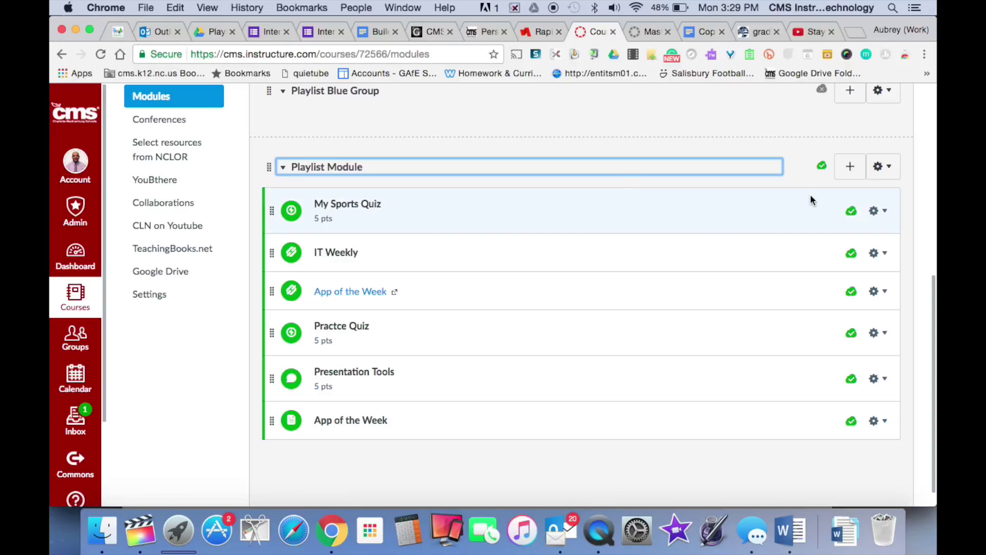
pyautogui.click(886, 213)
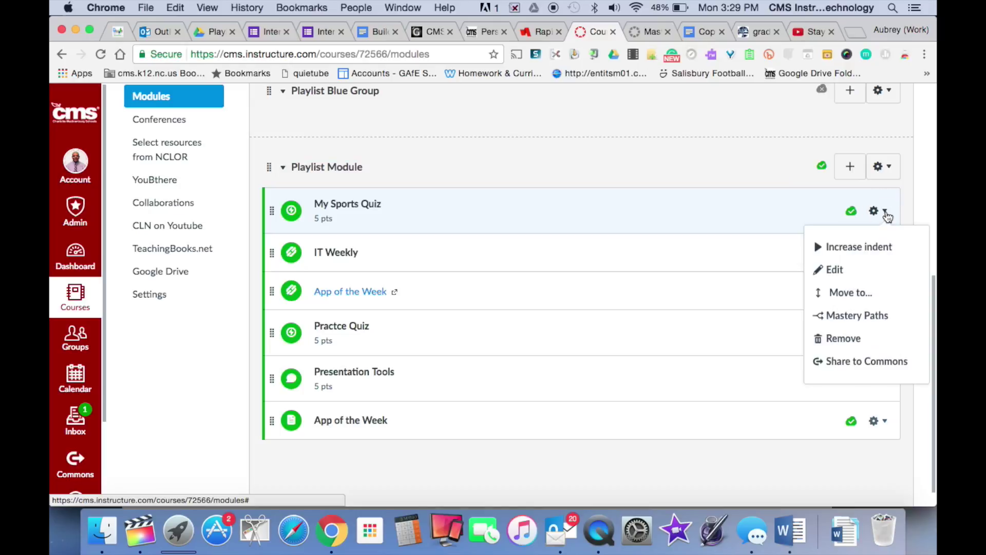
# - Open My Sports Quiz's Mastery Paths, review the 5–4, 4–2 and 2–0 ranges, and start adding items to 5–4
pyautogui.click(865, 316)
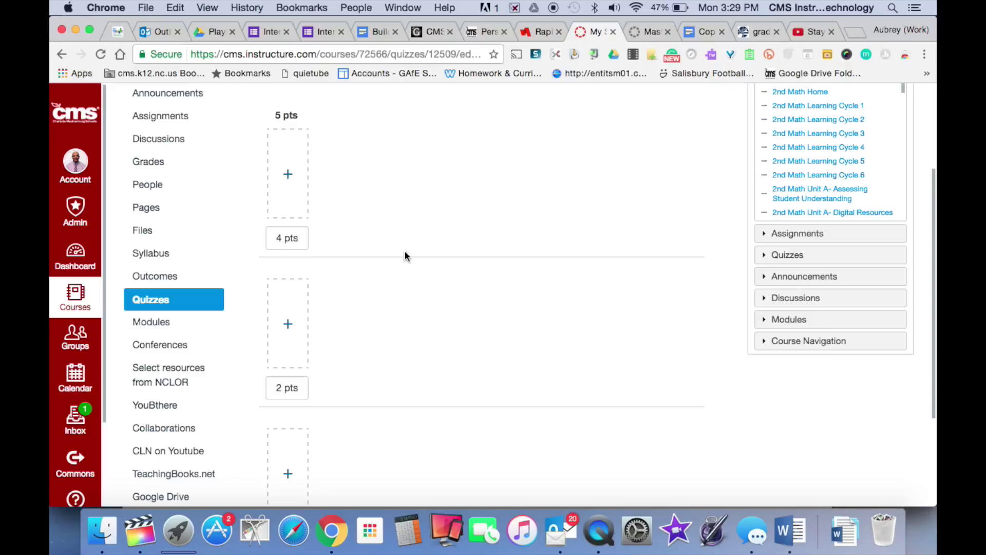
pyautogui.scroll(-5, 394, 444)
pyautogui.scroll(4, 393, 444)
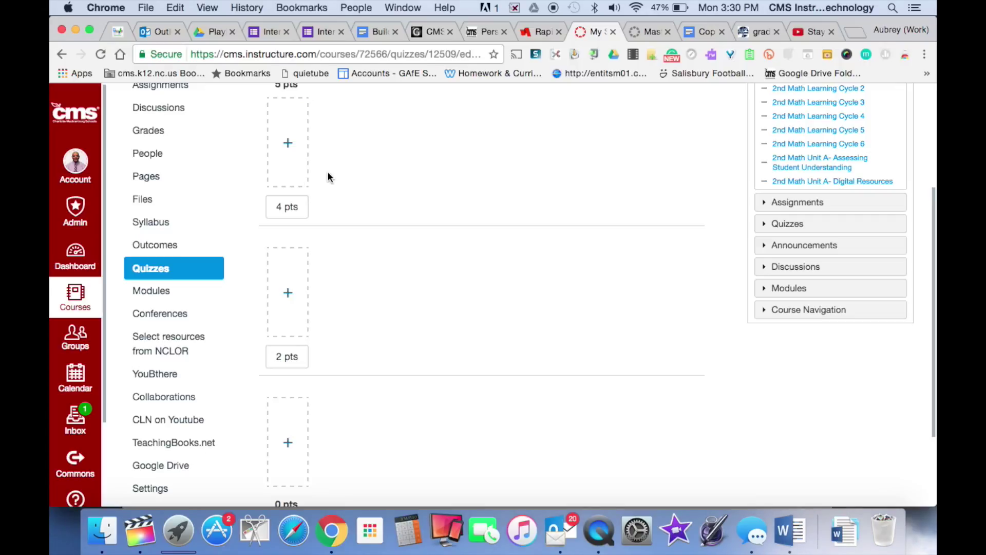
pyautogui.scroll(2, 303, 208)
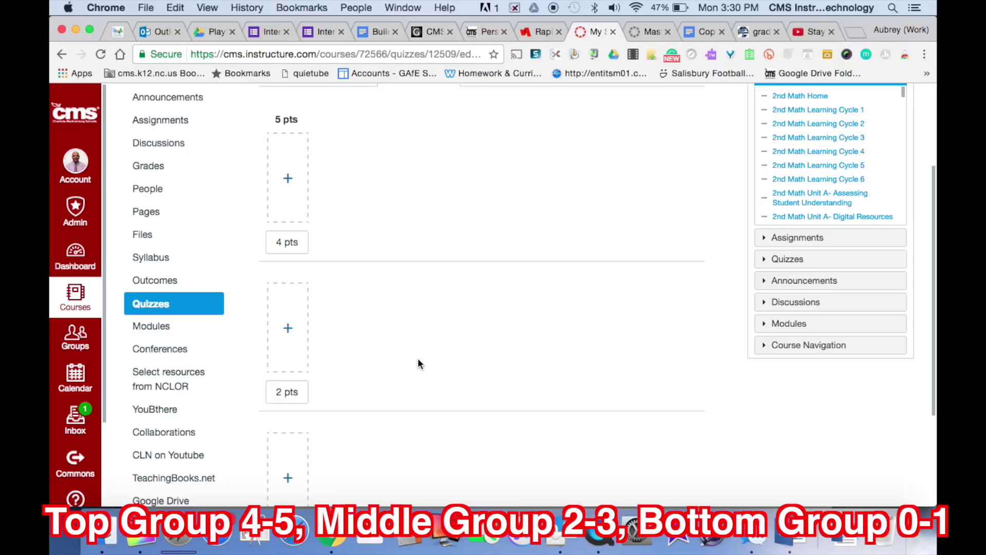
pyautogui.scroll(-3, 419, 363)
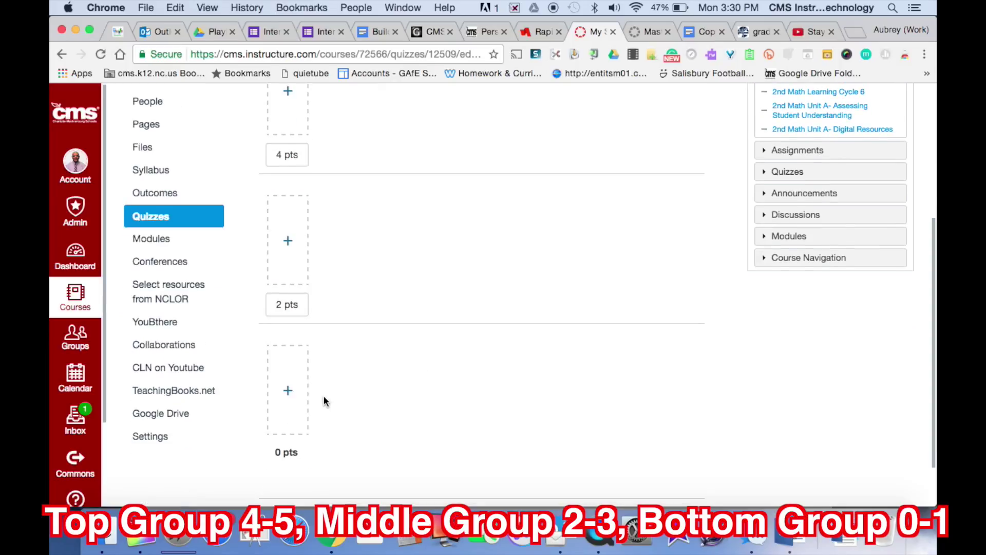
pyautogui.scroll(1, 324, 401)
pyautogui.scroll(5, 290, 119)
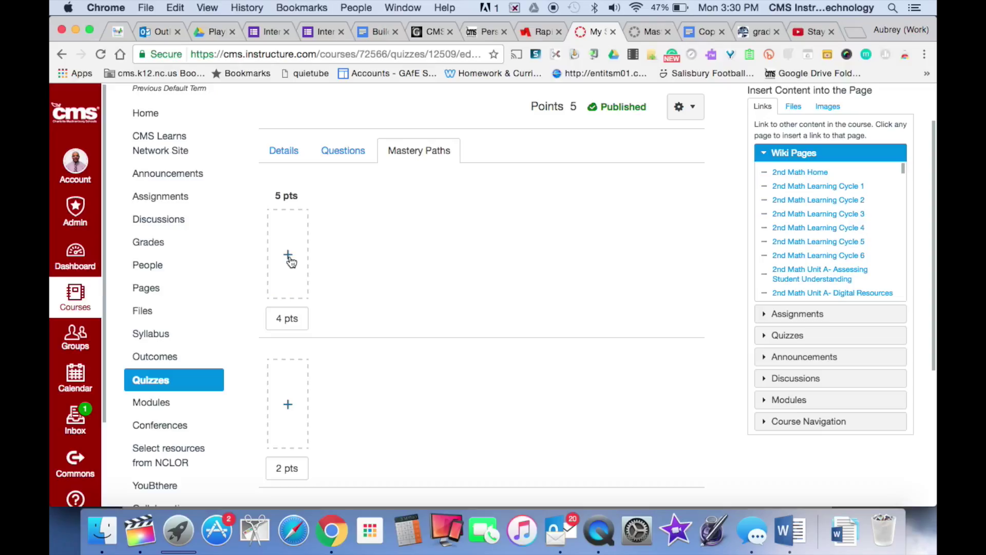
pyautogui.click(289, 256)
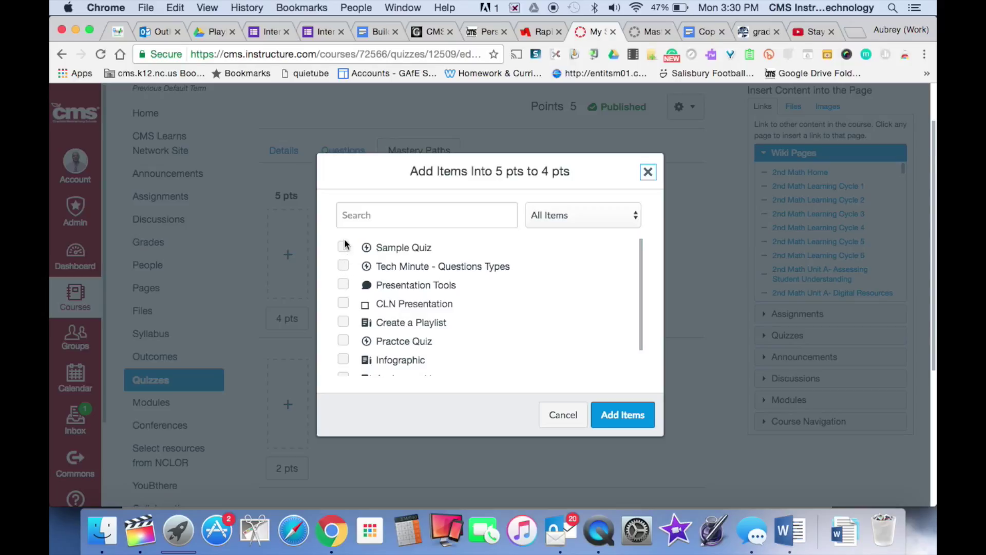
# - Add Tech Minute to the 5–4 range and Presentation Tools plus Create a Playlist to 4–2
pyautogui.click(344, 267)
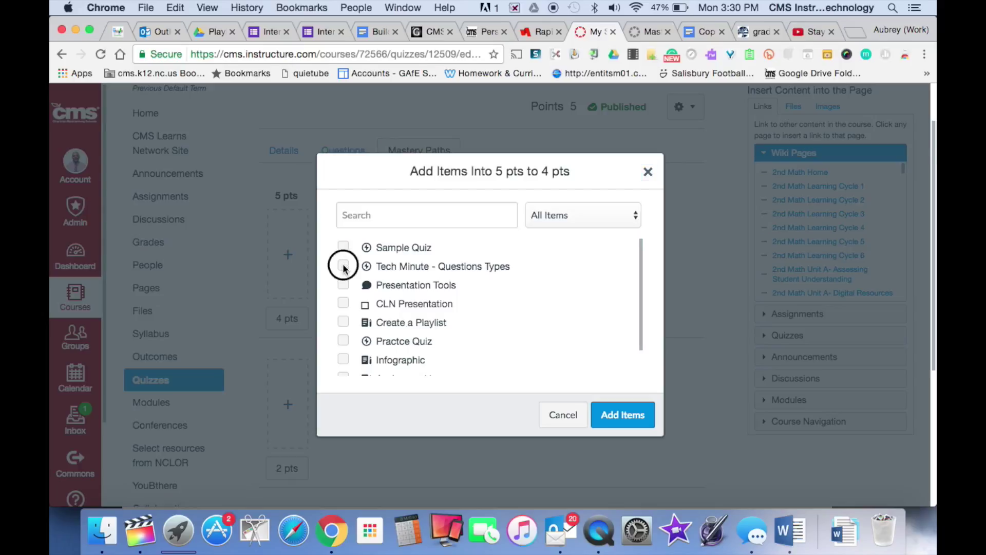
pyautogui.click(622, 415)
pyautogui.click(286, 406)
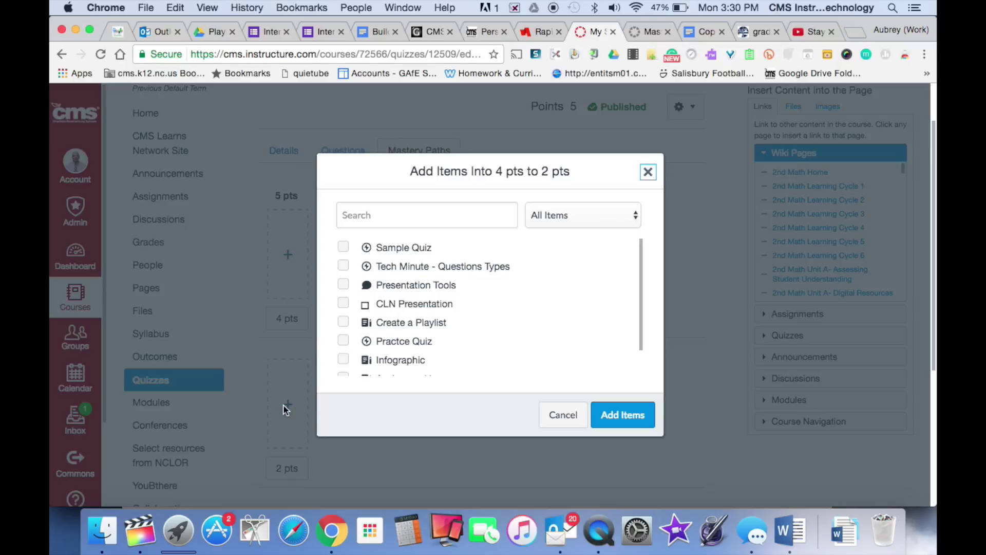
pyautogui.click(344, 286)
pyautogui.click(343, 323)
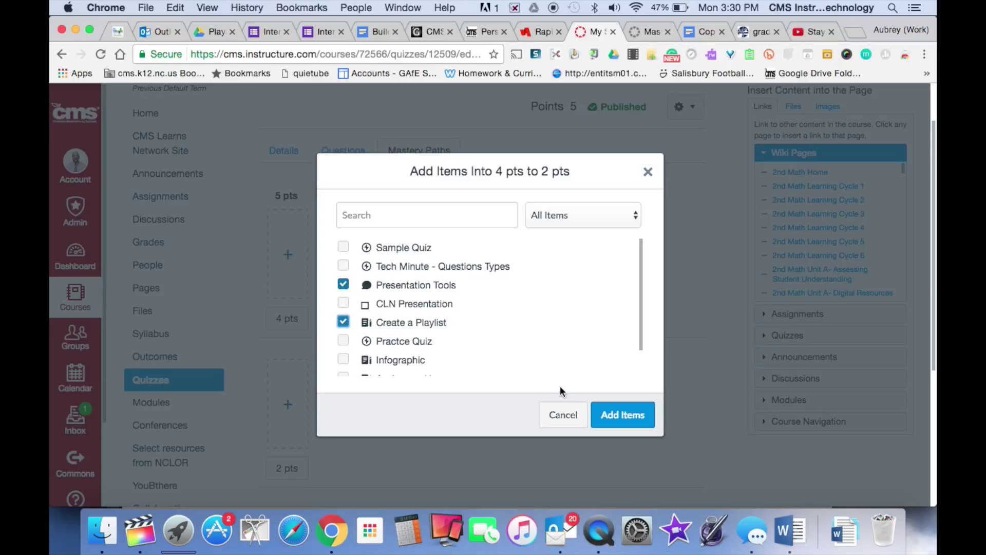
pyautogui.click(622, 415)
# - Add Infographic, Assignment1 and Test discussion to the 2–0 range
pyautogui.scroll(-3, 288, 396)
pyautogui.click(284, 396)
pyautogui.click(349, 361)
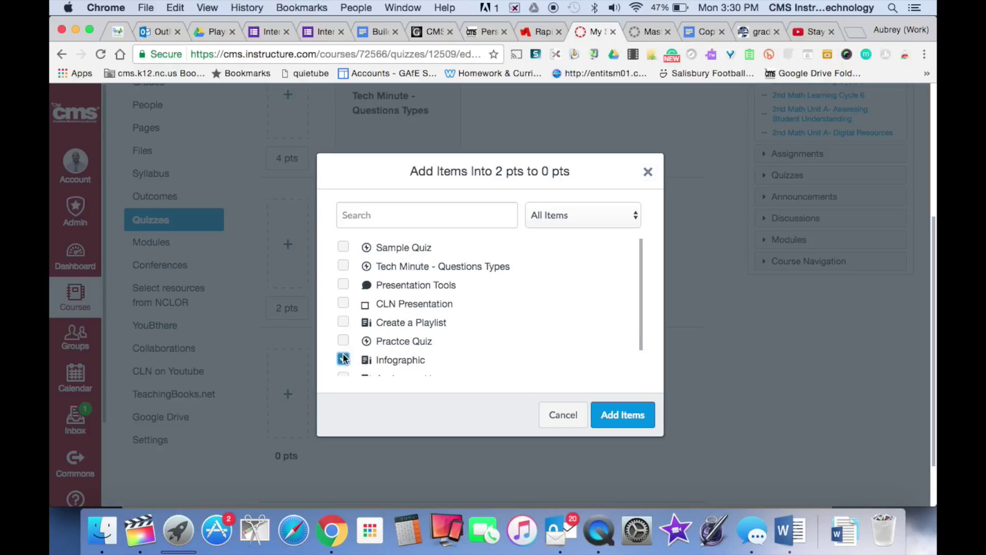
pyautogui.scroll(-2, 344, 348)
pyautogui.click(343, 349)
pyautogui.click(343, 368)
pyautogui.click(617, 415)
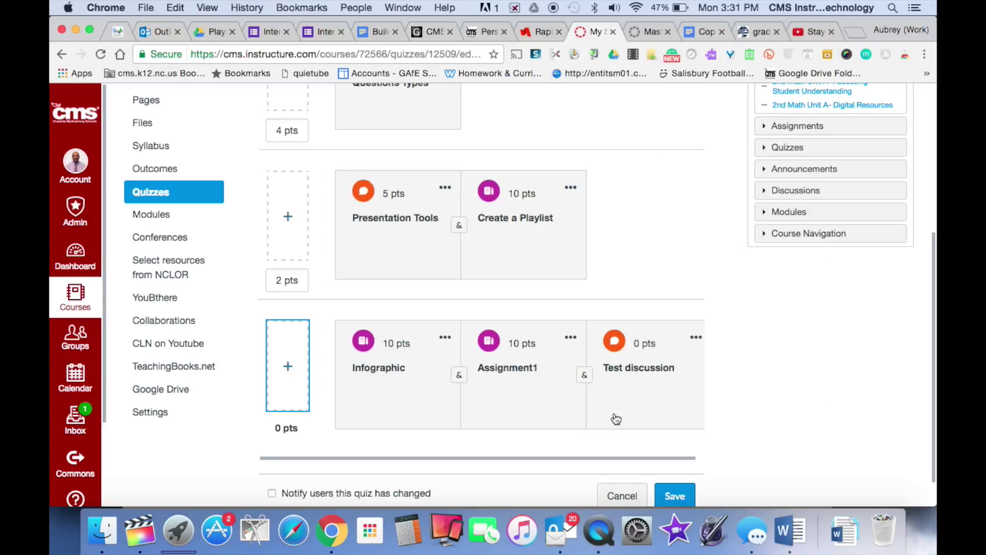
# - Turn Presentation Tools and Create a Playlist into an either-or choice and save the Mastery Paths
pyautogui.click(459, 228)
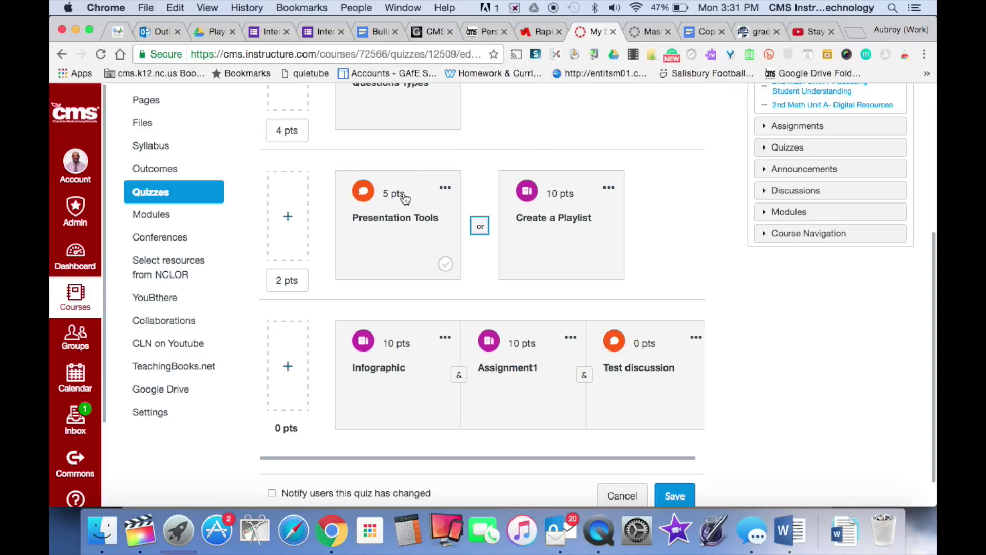
pyautogui.scroll(-2, 637, 258)
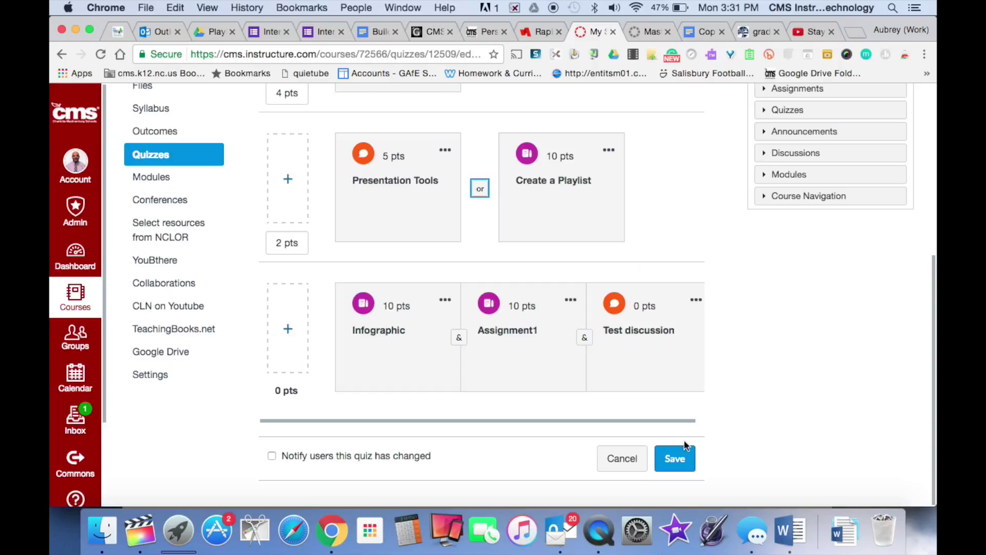
pyautogui.click(676, 459)
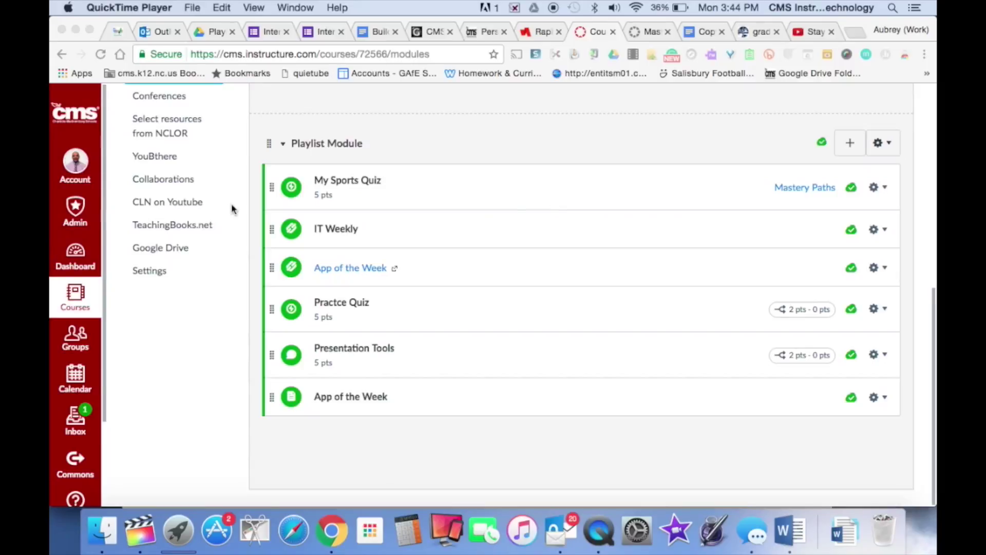
# - Go to Quizzes, open Practce Quiz and switch it to edit mode
pyautogui.scroll(10, 230, 211)
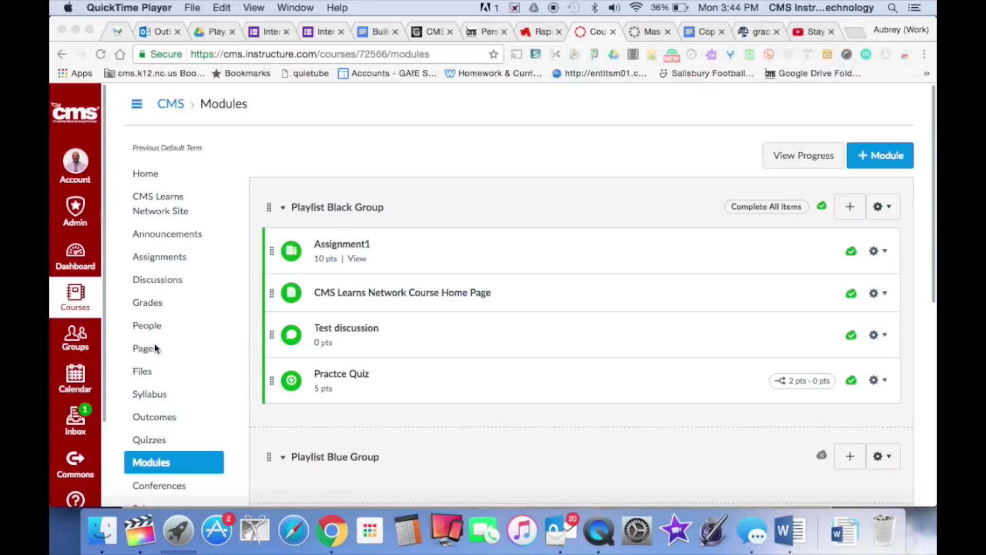
pyautogui.click(154, 439)
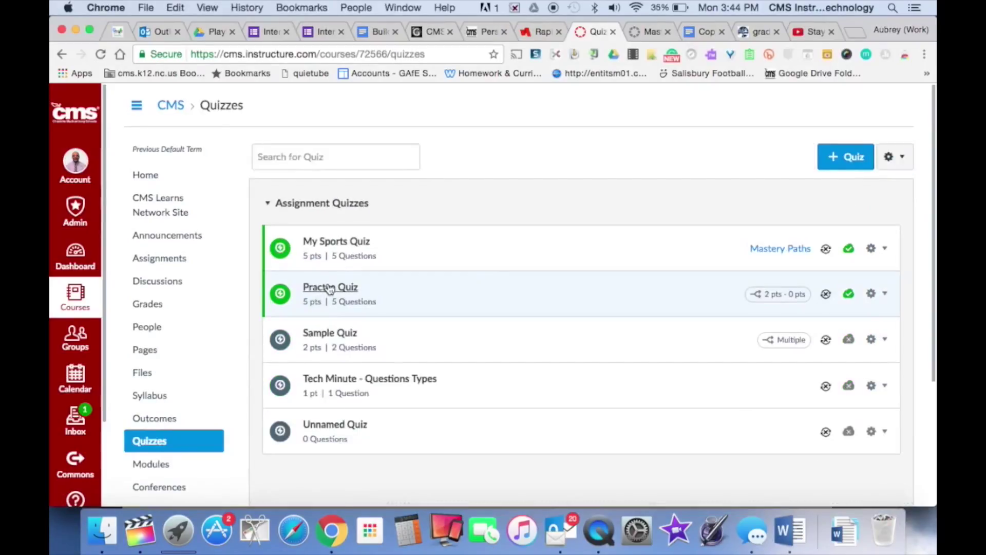
pyautogui.click(329, 290)
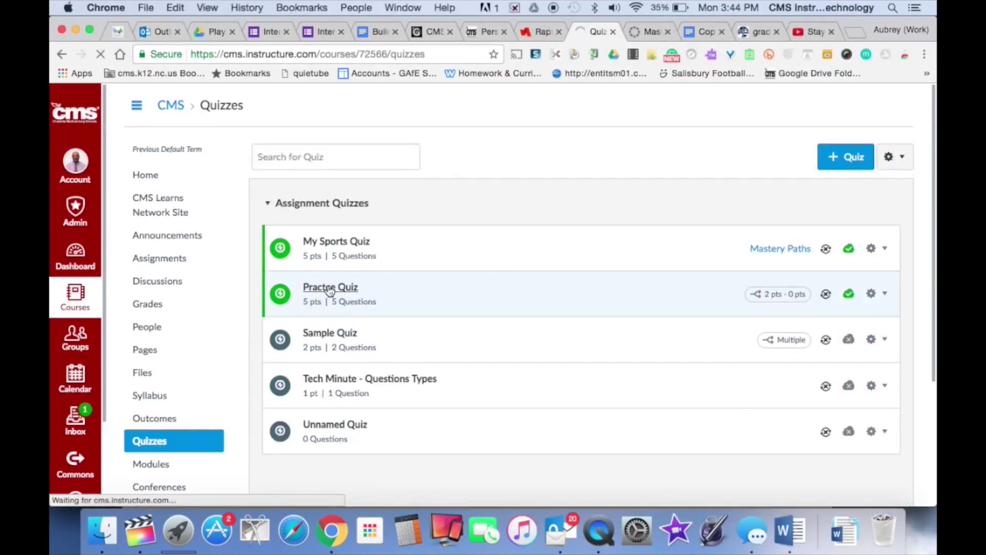
pyautogui.click(652, 159)
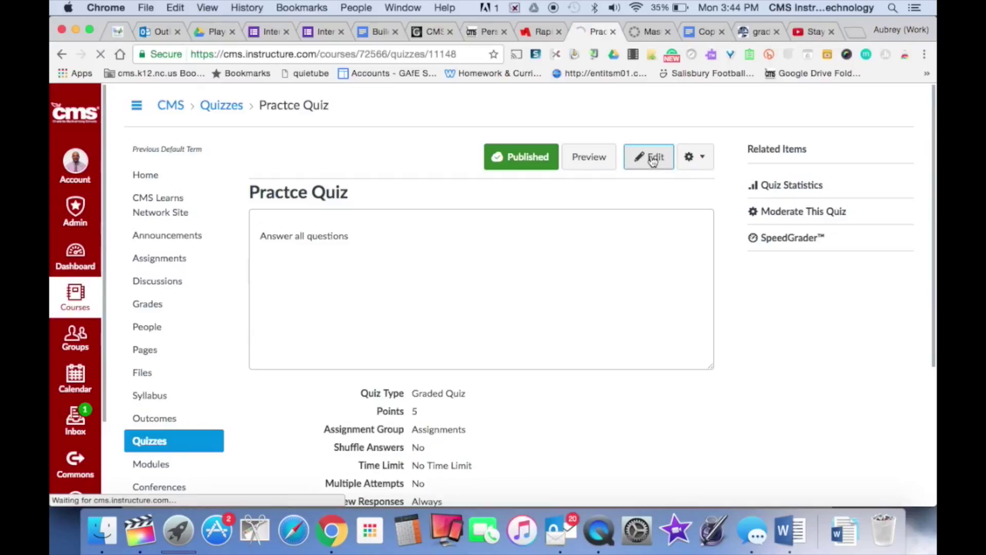
# - Replace Everyone with Mastery Paths in the Practce Quiz's Assign to field
pyautogui.scroll(2, 637, 297)
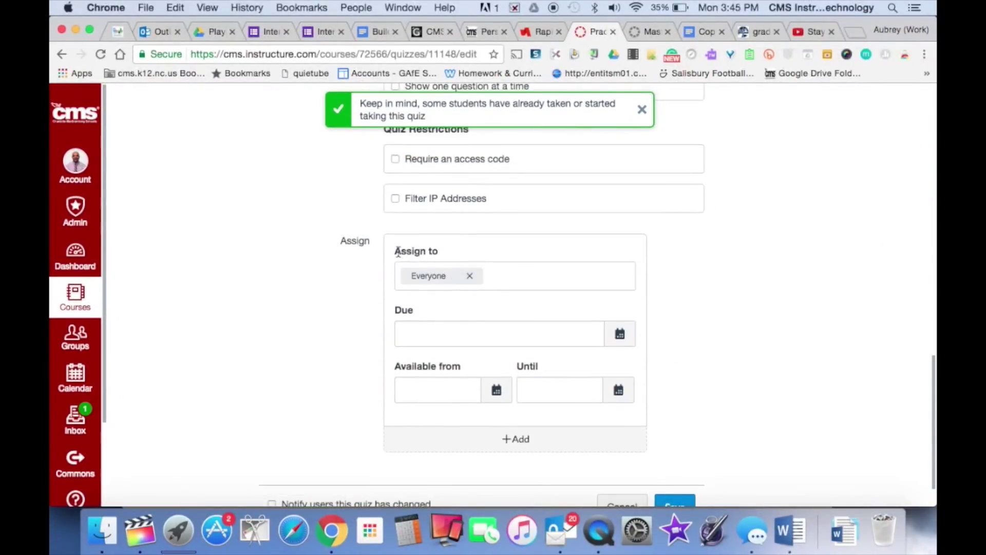
pyautogui.click(469, 277)
pyautogui.click(458, 312)
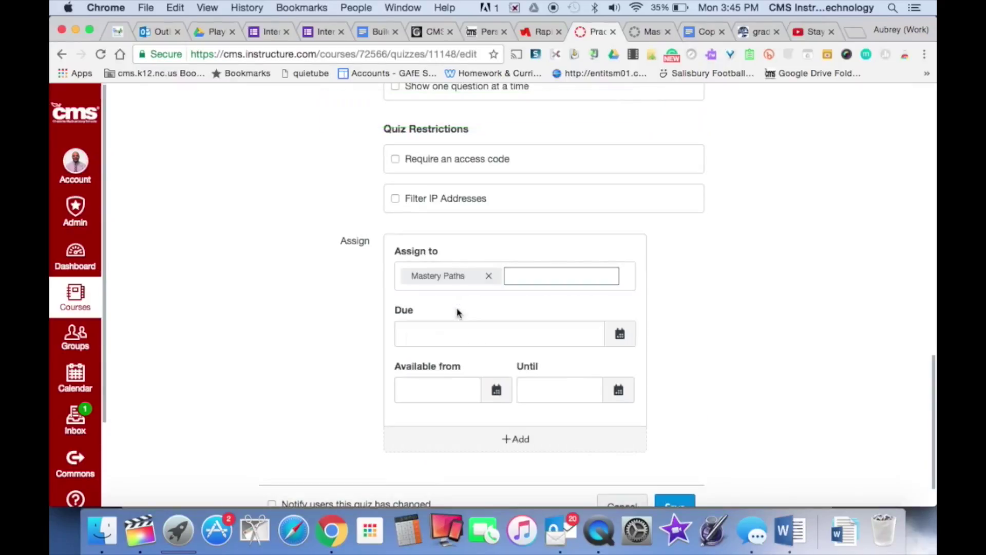